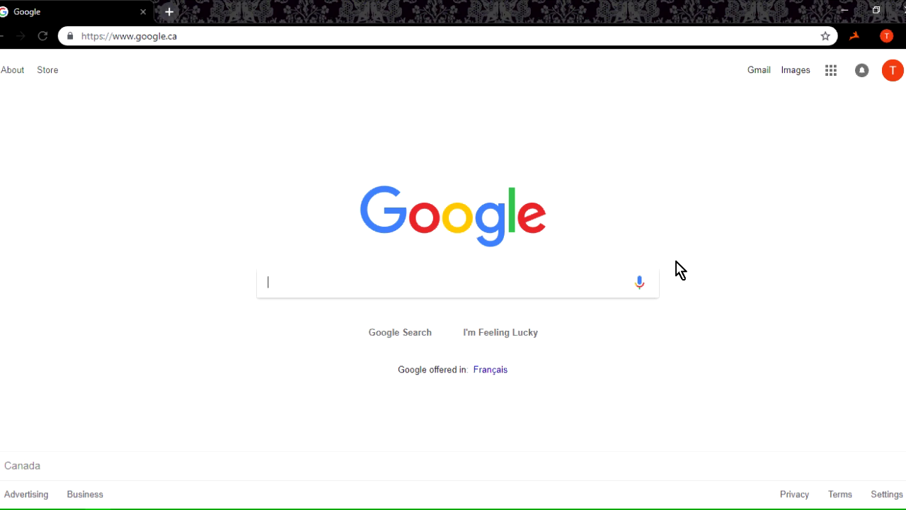
Step: Search Google for "Dreambot" and open the DreamBot website at dreambot.org
{"action": "type", "text": "Dreamb"}
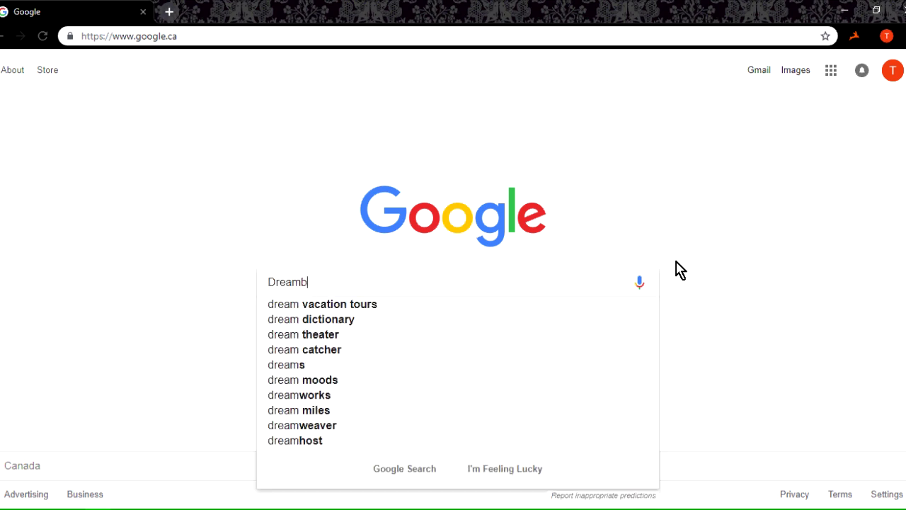
{"action": "type", "text": "ot"}
{"action": "key", "text": "Return"}
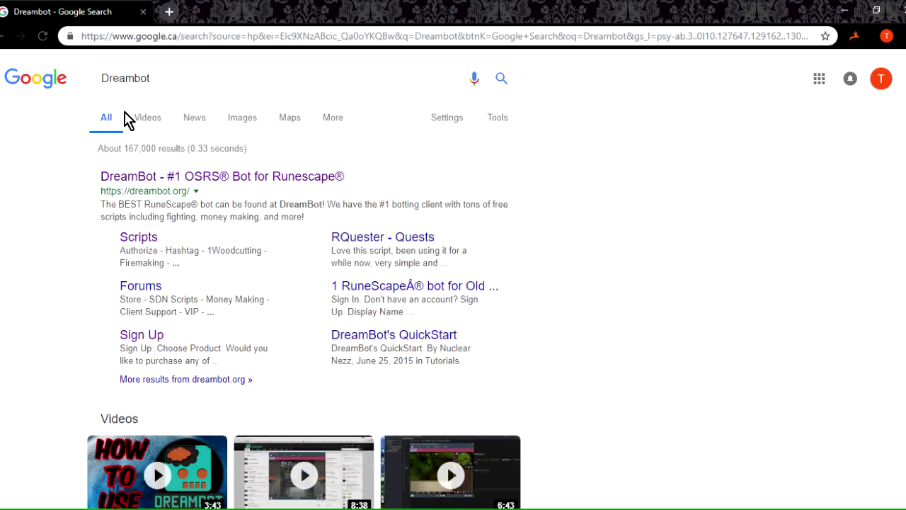
{"action": "left_click_drag", "start_coordinate": [166, 75], "coordinate": [93, 85]}
{"action": "left_click", "coordinate": [170, 181]}
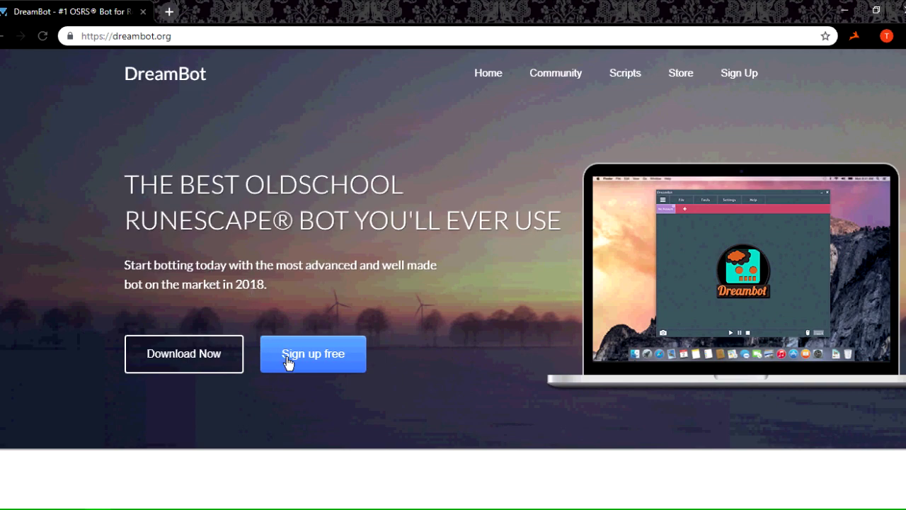
Step: Open the free sign-up page, look over the products offered during registration, and return to the DreamBot home page
{"action": "left_click", "coordinate": [301, 360]}
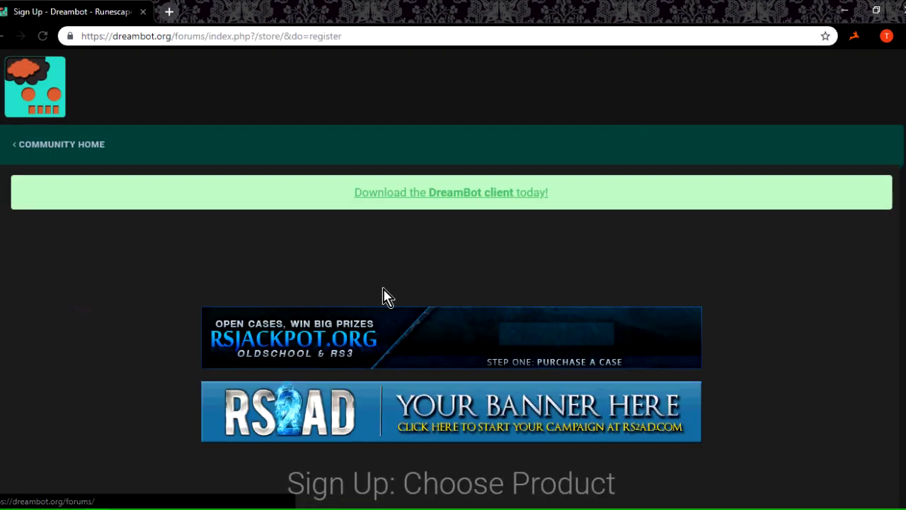
{"action": "scroll", "coordinate": [608, 291], "scroll_direction": "down", "scroll_amount": 1}
{"action": "scroll", "coordinate": [531, 206], "scroll_direction": "down", "scroll_amount": 2}
{"action": "scroll", "coordinate": [518, 206], "scroll_direction": "up", "scroll_amount": 4}
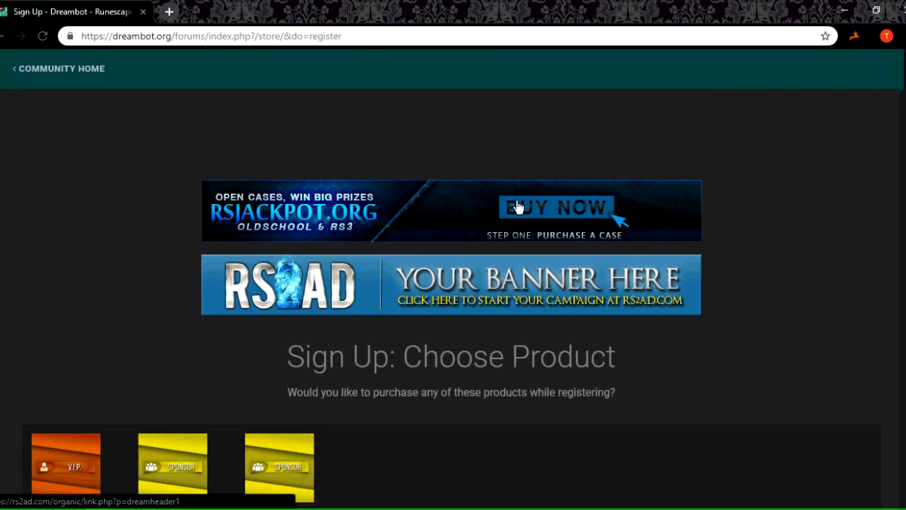
{"action": "scroll", "coordinate": [57, 219], "scroll_direction": "down", "scroll_amount": 6}
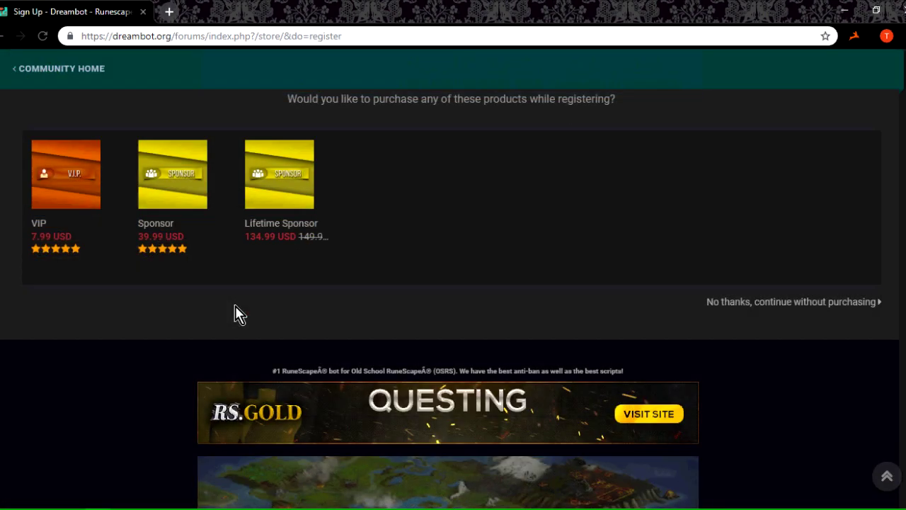
{"action": "scroll", "coordinate": [449, 243], "scroll_direction": "up", "scroll_amount": 4}
{"action": "scroll", "coordinate": [404, 237], "scroll_direction": "up", "scroll_amount": 2}
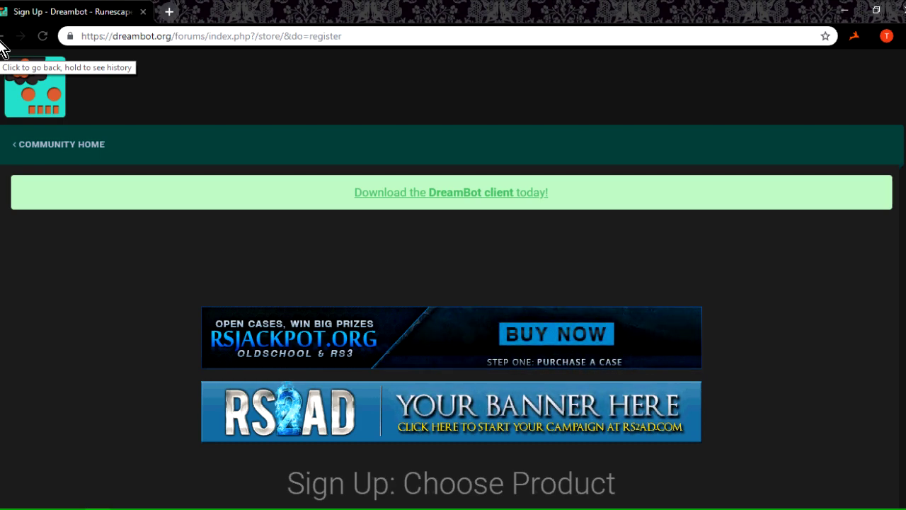
{"action": "left_click", "coordinate": [2, 44]}
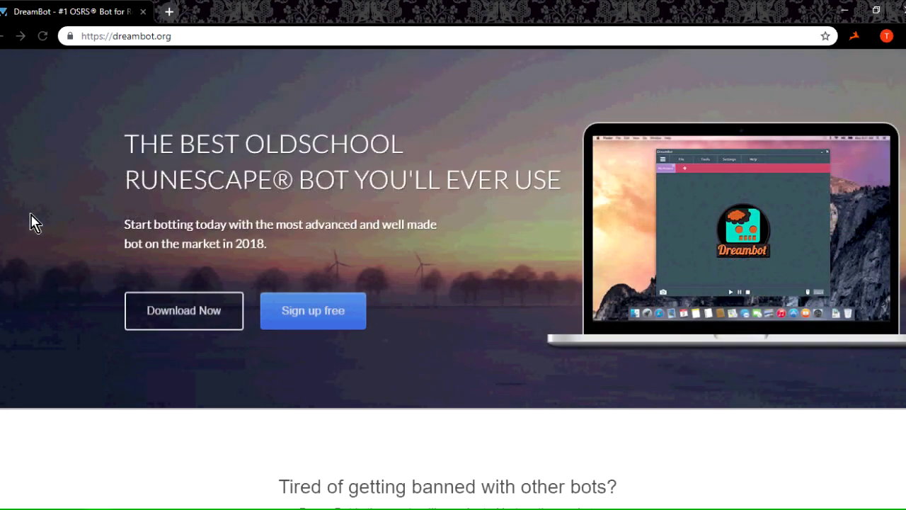
Step: Download the DreamBot client, keep the file DBLauncher (1).jar and open it
{"action": "scroll", "coordinate": [189, 227], "scroll_direction": "down", "scroll_amount": 2}
{"action": "scroll", "coordinate": [194, 235], "scroll_direction": "up", "scroll_amount": 2}
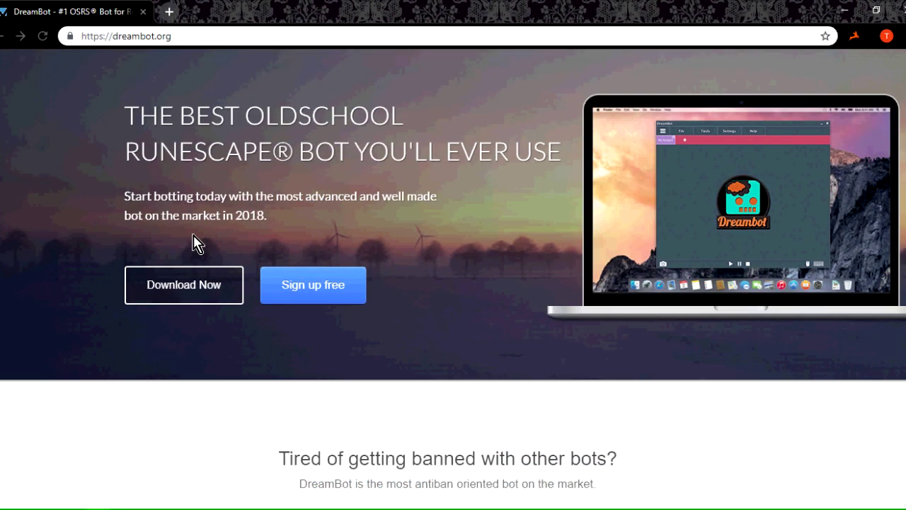
{"action": "left_click", "coordinate": [189, 299]}
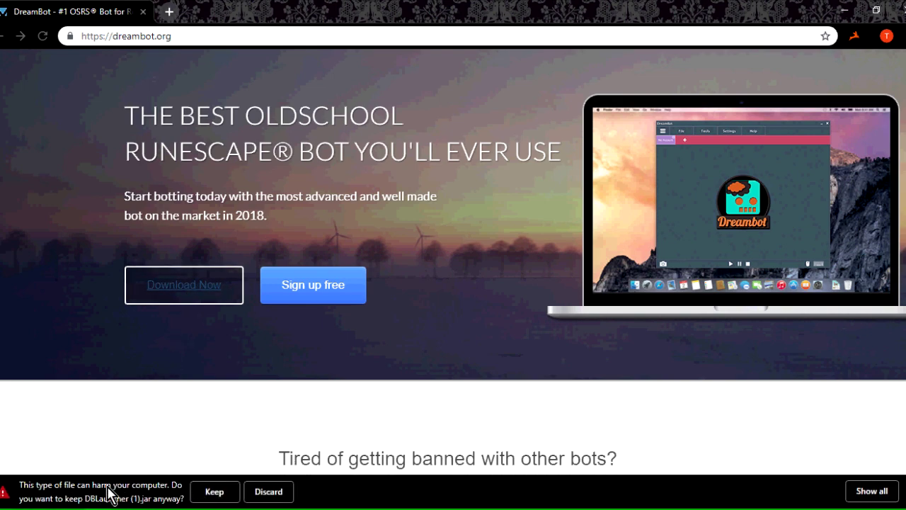
{"action": "left_click", "coordinate": [214, 492]}
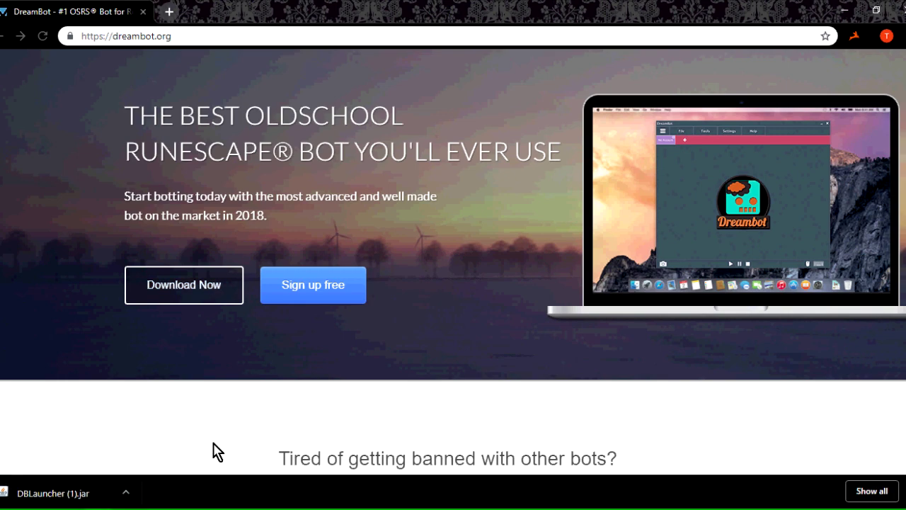
{"action": "left_click", "coordinate": [85, 500]}
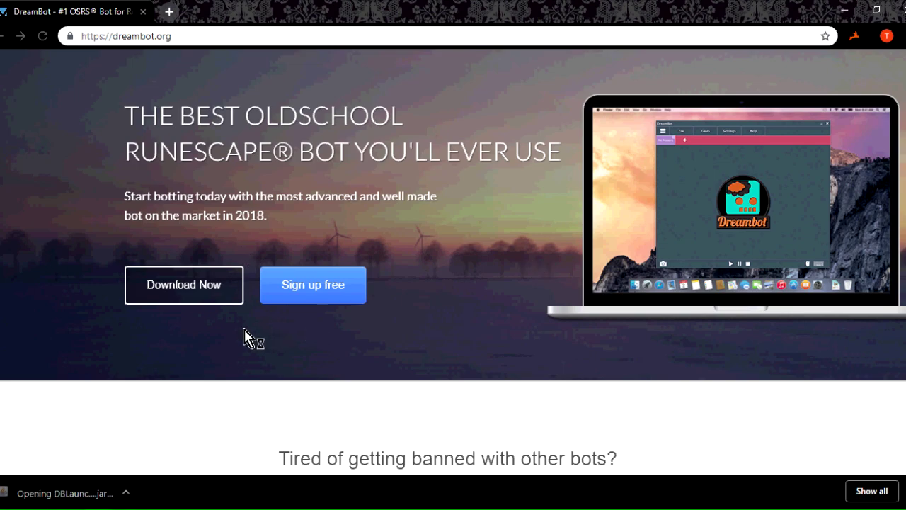
{"action": "scroll", "coordinate": [323, 257], "scroll_direction": "up", "scroll_amount": 1}
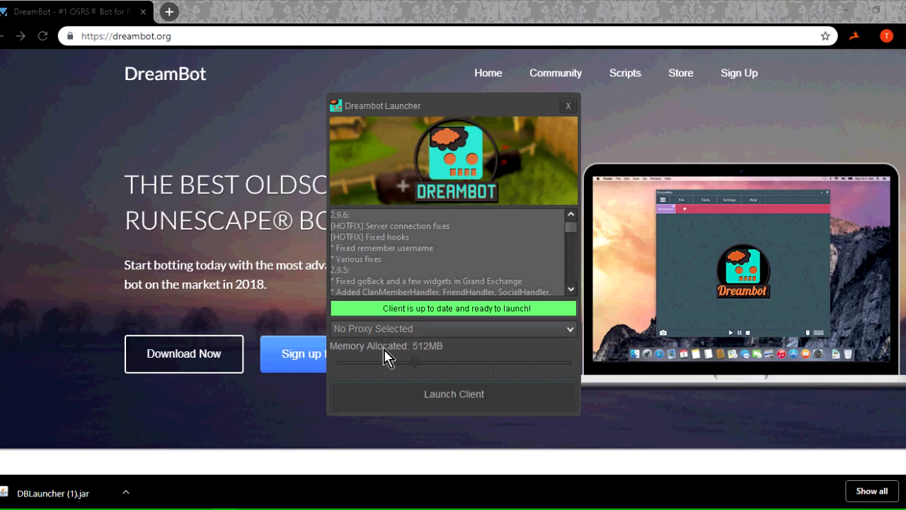
Step: Set the launcher's allocated memory to 512 MB and launch the client with no proxy selected
{"action": "left_click", "coordinate": [352, 364]}
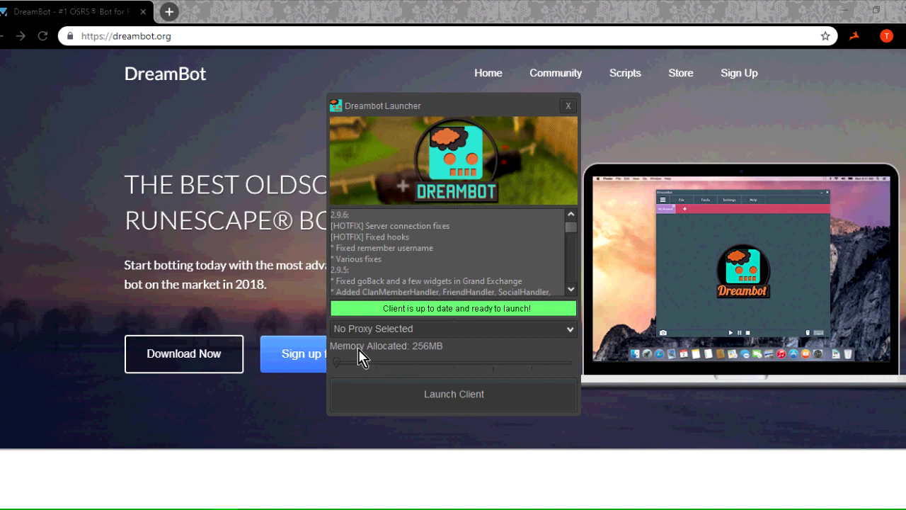
{"action": "left_click_drag", "start_coordinate": [336, 363], "coordinate": [417, 378]}
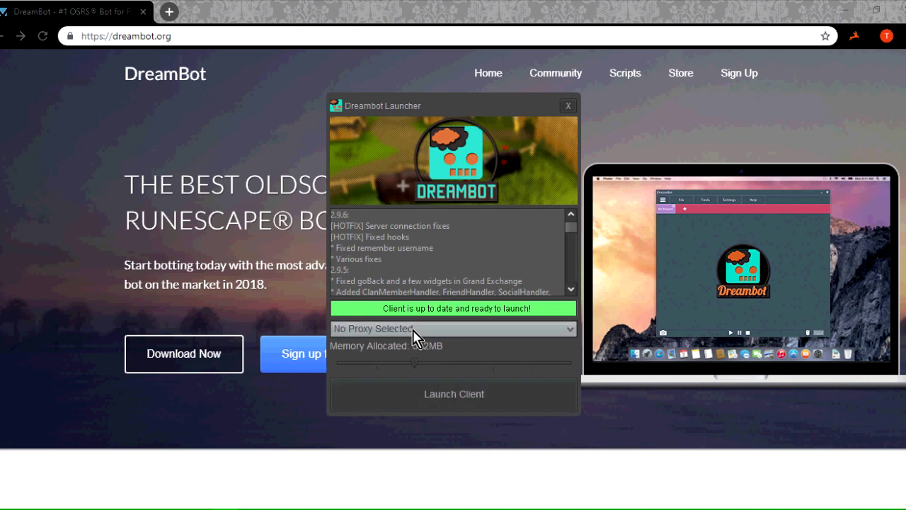
{"action": "left_click", "coordinate": [431, 396]}
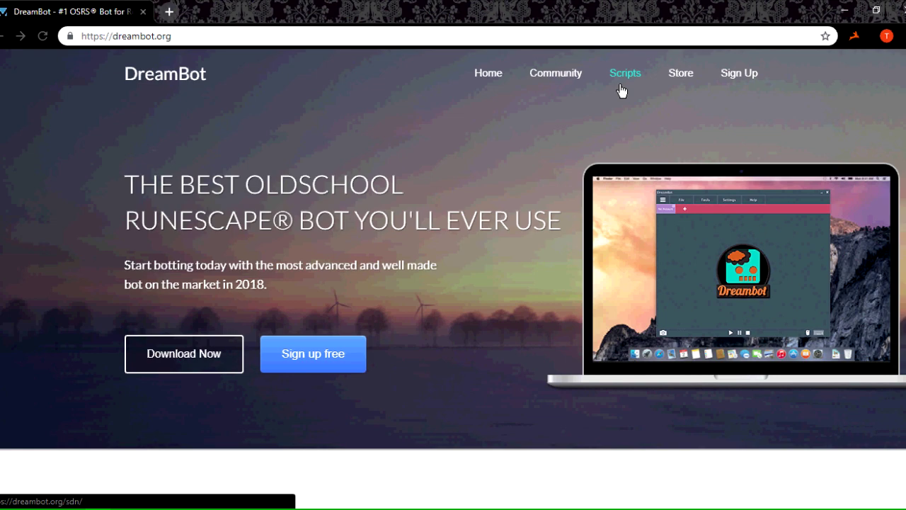
Step: Open the DreamBot script repository and filter the scripts by the price Free
{"action": "left_click", "coordinate": [620, 89]}
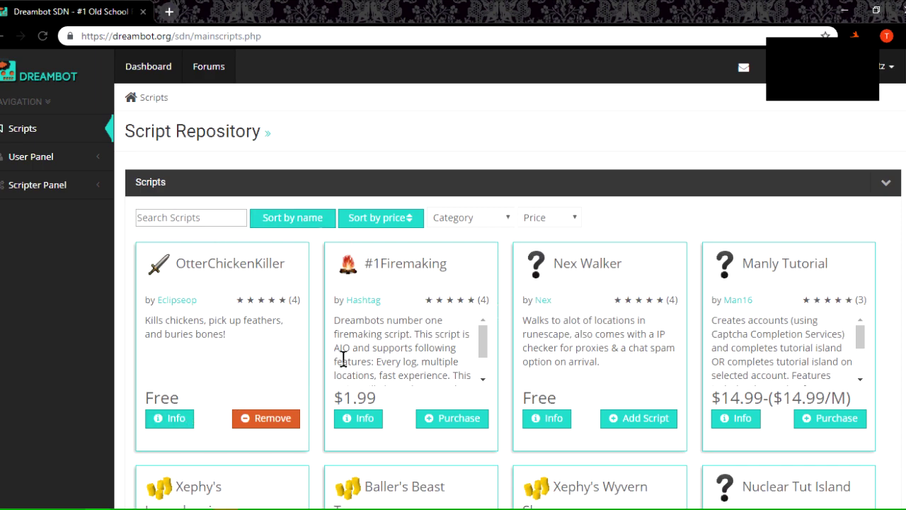
{"action": "left_click_drag", "start_coordinate": [394, 402], "coordinate": [334, 398]}
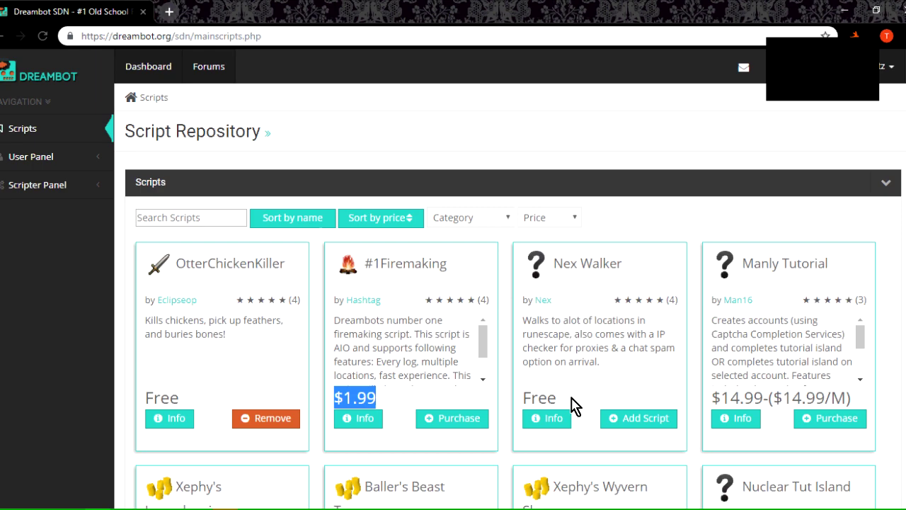
{"action": "double_click", "coordinate": [533, 397]}
{"action": "left_click", "coordinate": [574, 218]}
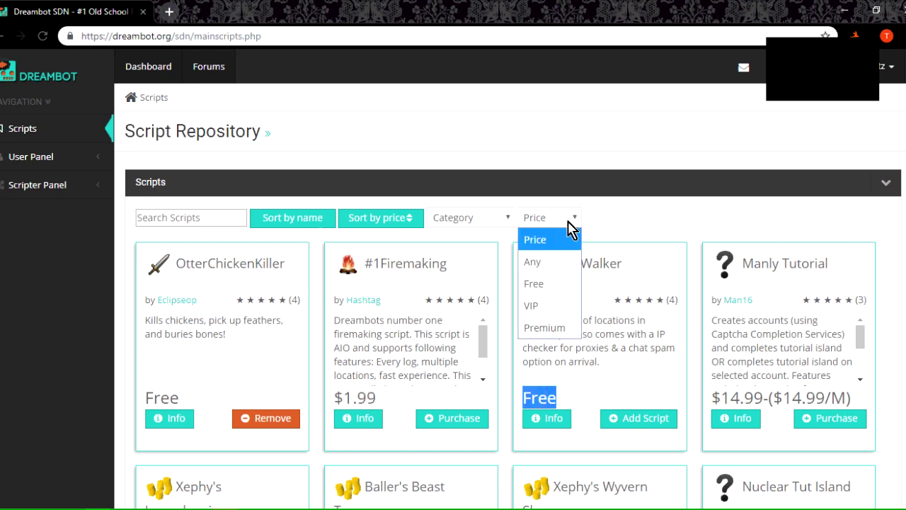
{"action": "left_click", "coordinate": [552, 283]}
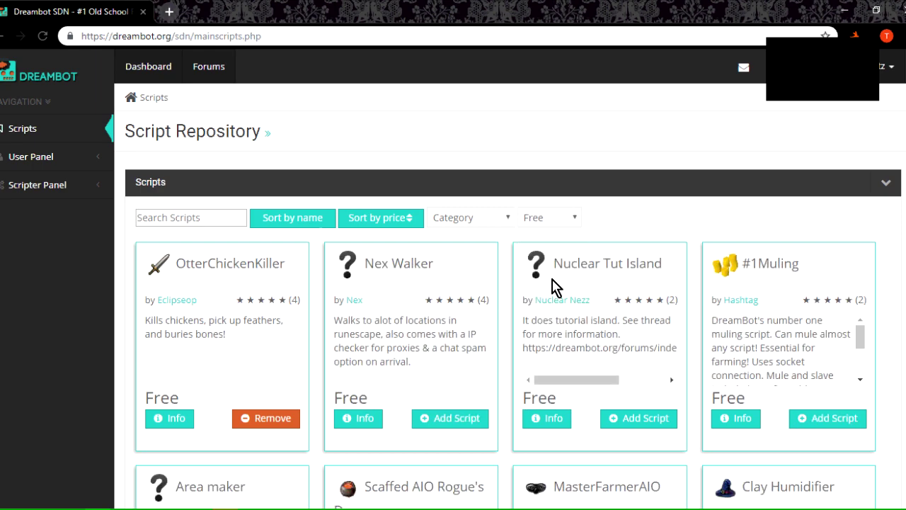
{"action": "left_click", "coordinate": [551, 218]}
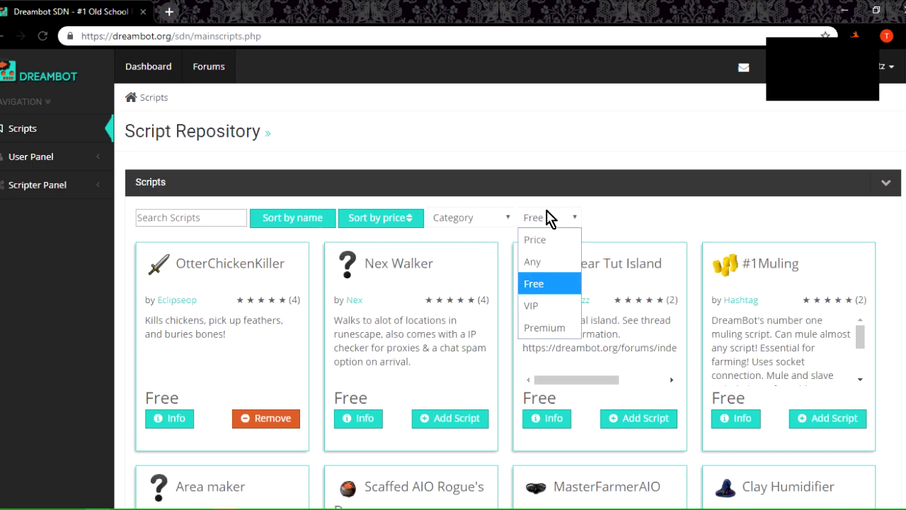
{"action": "left_click", "coordinate": [543, 286]}
Step: Look through the free scripts and search the repository for "woodcut"
{"action": "scroll", "coordinate": [411, 326], "scroll_direction": "down", "scroll_amount": 1}
{"action": "scroll", "coordinate": [538, 277], "scroll_direction": "down", "scroll_amount": 5}
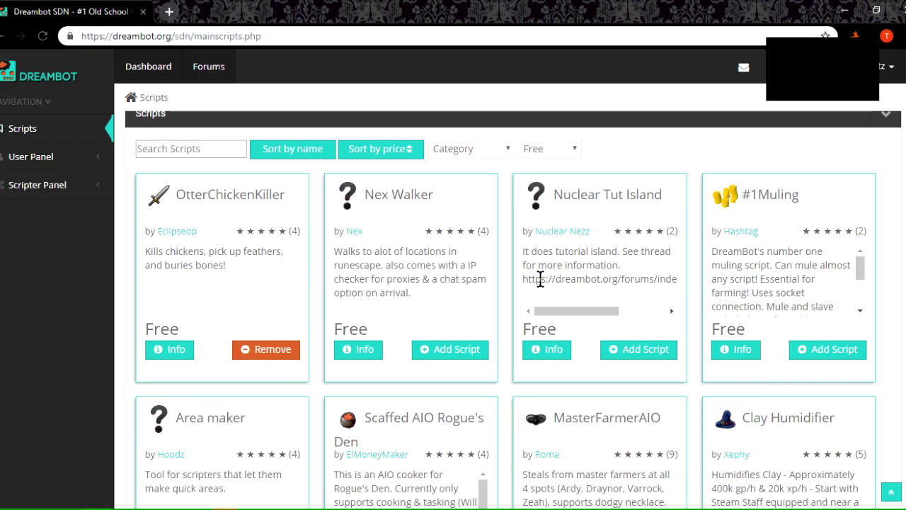
{"action": "scroll", "coordinate": [336, 247], "scroll_direction": "up", "scroll_amount": 5}
{"action": "scroll", "coordinate": [270, 319], "scroll_direction": "down", "scroll_amount": 3}
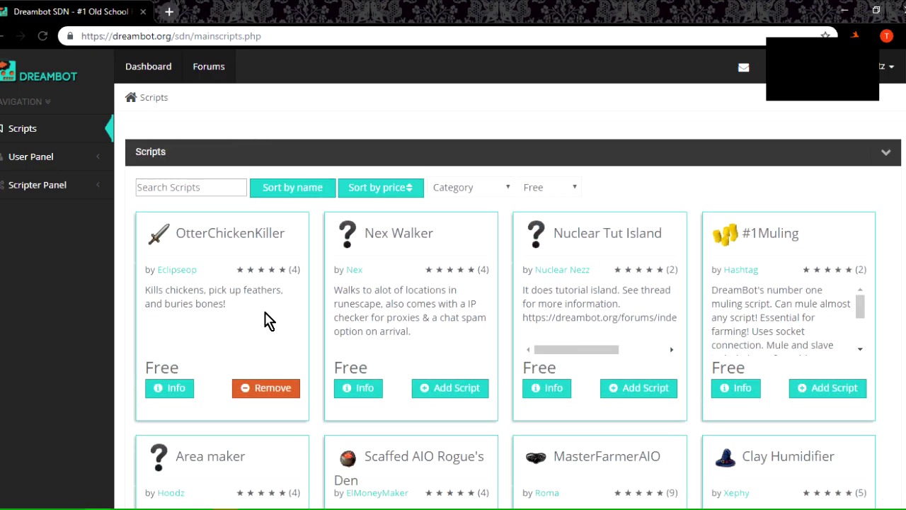
{"action": "scroll", "coordinate": [293, 313], "scroll_direction": "up", "scroll_amount": 3}
{"action": "left_click", "coordinate": [191, 220]}
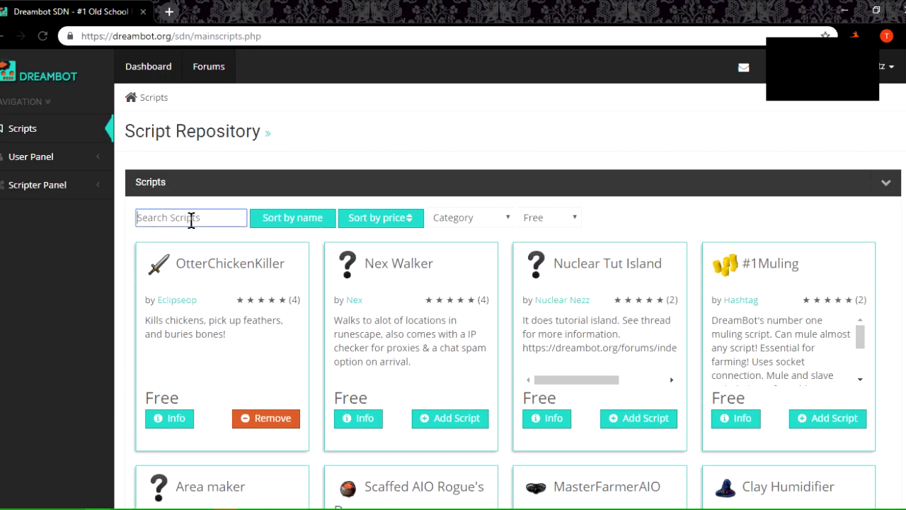
{"action": "type", "text": "woodcut"}
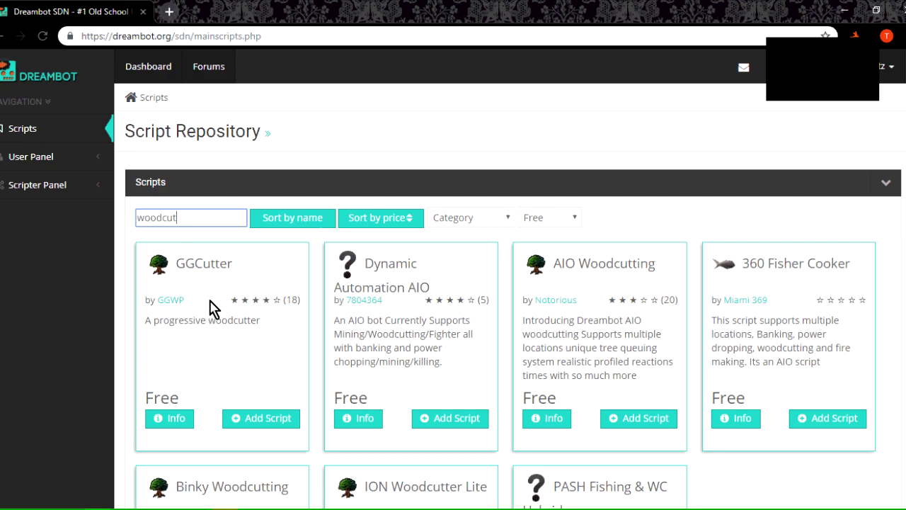
Step: Search the free scripts for firemaking, replacing the previous search term, and clear the search
{"action": "double_click", "coordinate": [202, 218]}
{"action": "type", "text": "firemark"}
{"action": "key", "text": "BackSpace"}
{"action": "key", "text": "BackSpace"}
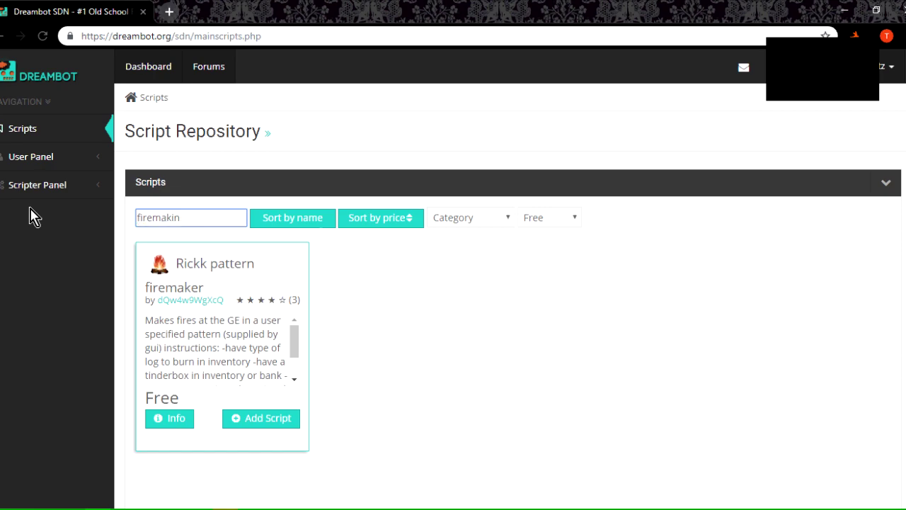
{"action": "key", "text": "BackSpace"}
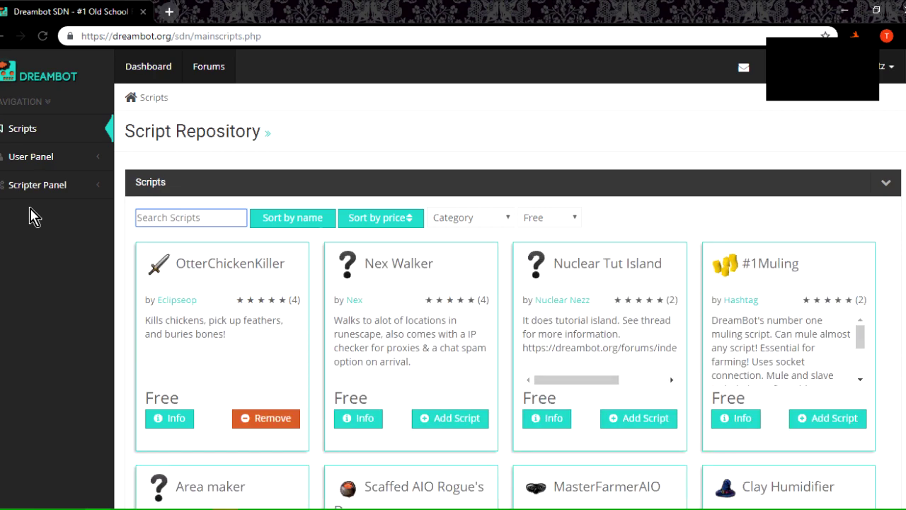
Step: Search the free scripts for "fishing" and clear the search
{"action": "type", "text": "fishing"}
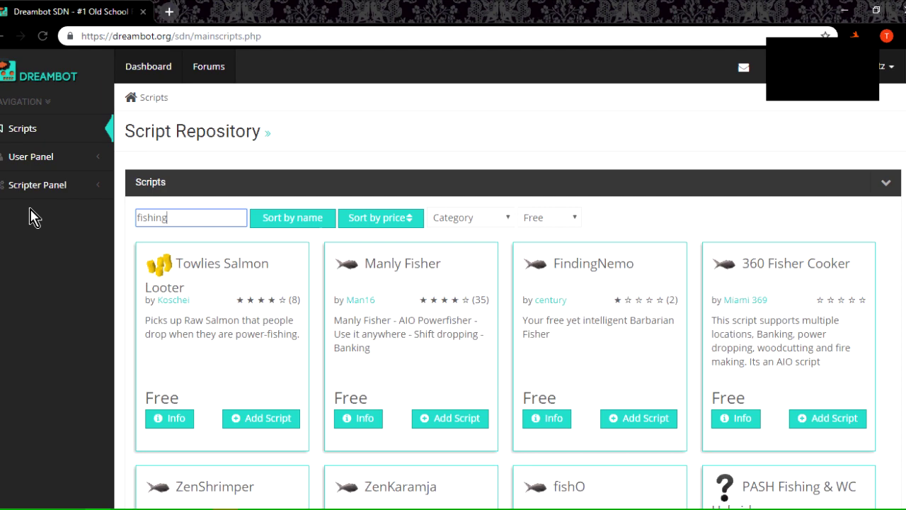
{"action": "key", "text": "BackSpace"}
{"action": "key", "text": "BackSpace"}
{"action": "key", "text": "BackSpace"}
{"action": "key", "text": "BackSpace"}
{"action": "key", "text": "BackSpace"}
{"action": "key", "text": "BackSpace"}
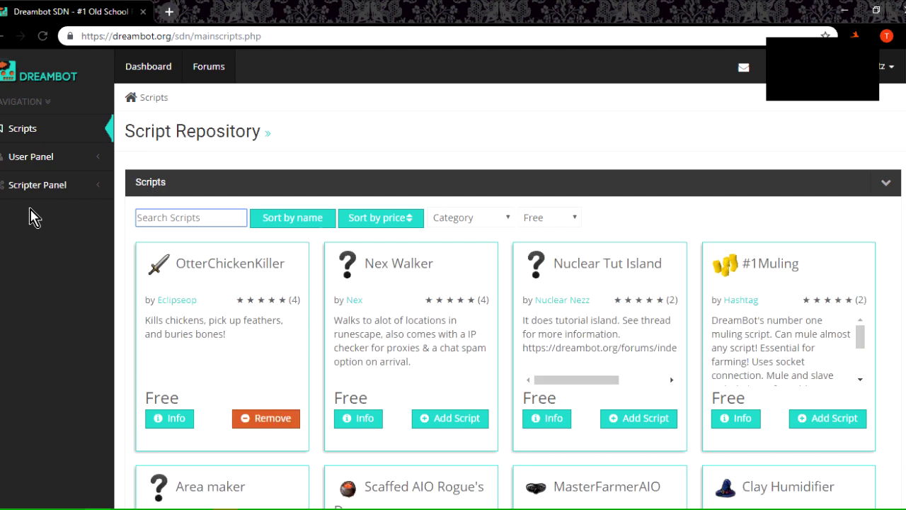
Step: Search the free scripts for "cooking" and clear the search
{"action": "type", "text": "cooking"}
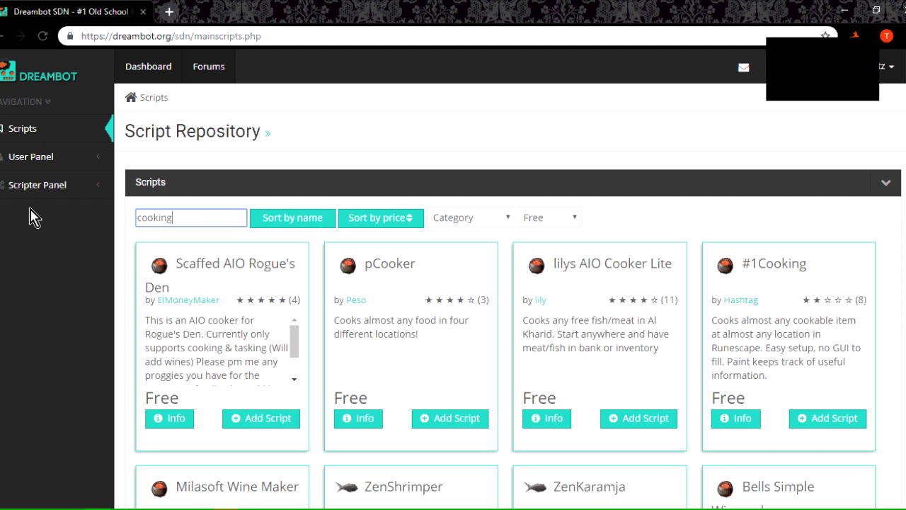
{"action": "key", "text": "BackSpace"}
{"action": "key", "text": "BackSpace"}
{"action": "key", "text": "BackSpace"}
{"action": "key", "text": "BackSpace"}
{"action": "key", "text": "BackSpace"}
{"action": "key", "text": "BackSpace"}
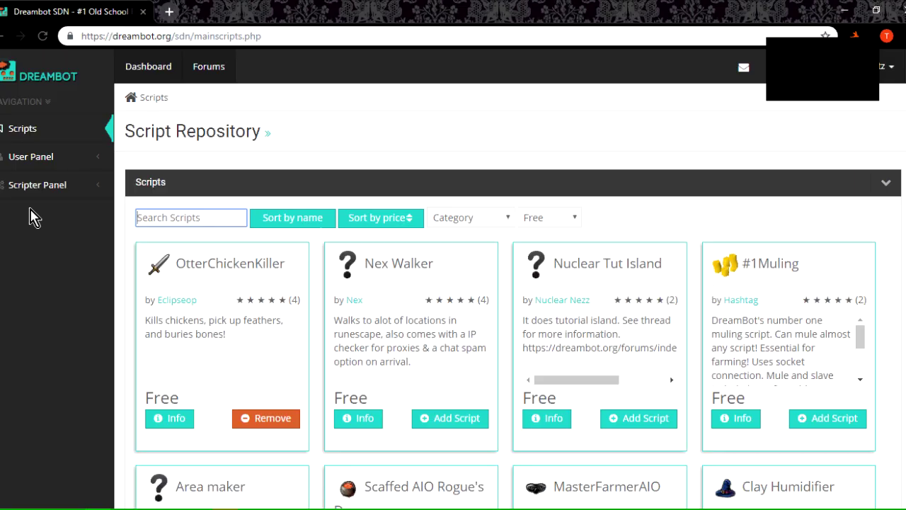
Step: Search the free scripts for "attack" and clear the search
{"action": "type", "text": "attack"}
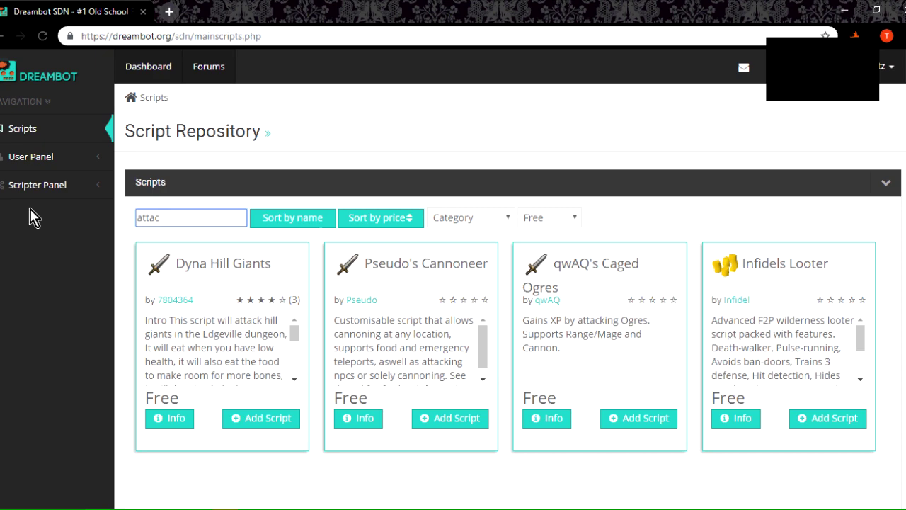
{"action": "key", "text": "BackSpace"}
{"action": "key", "text": "BackSpace"}
{"action": "key", "text": "BackSpace"}
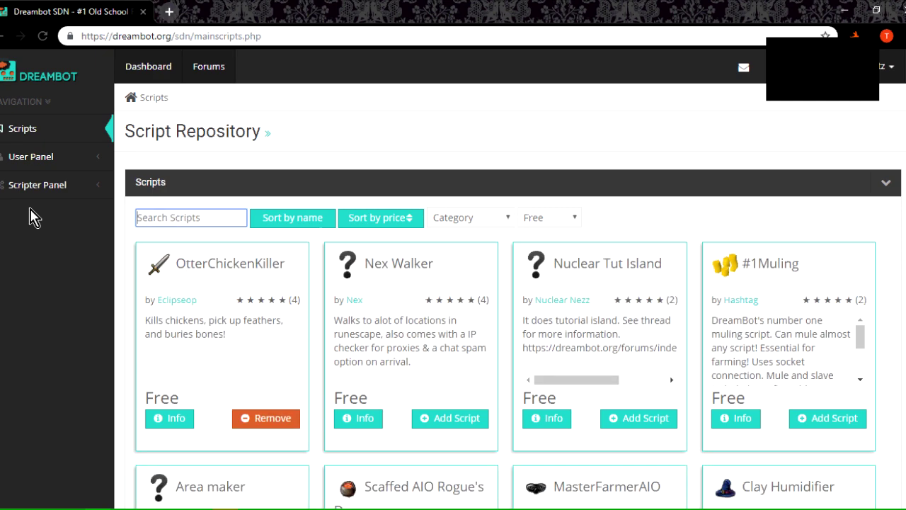
Step: Search the free scripts for "gamble"
{"action": "scroll", "coordinate": [390, 247], "scroll_direction": "down", "scroll_amount": 2}
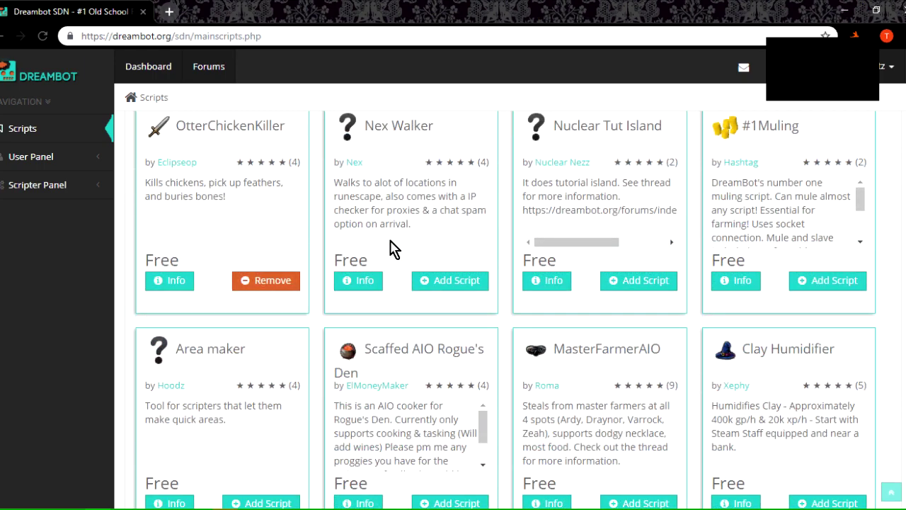
{"action": "scroll", "coordinate": [375, 248], "scroll_direction": "up", "scroll_amount": 2}
{"action": "type", "text": "gamble"}
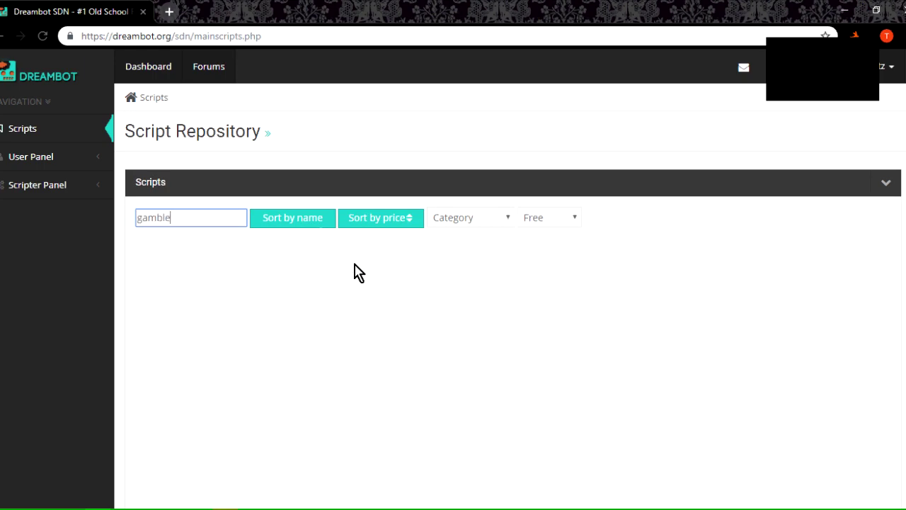
Step: Shorten the free script search to "gamb" and clear the search
{"action": "key", "text": "BackSpace"}
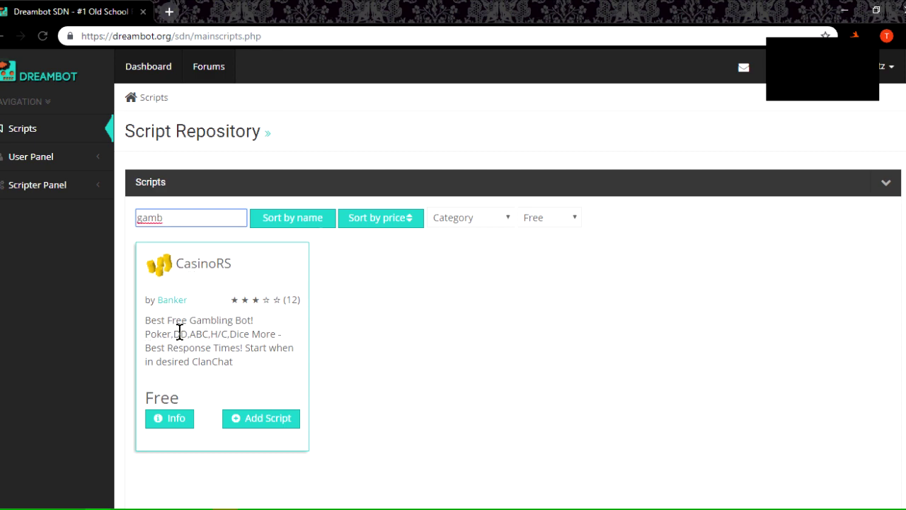
{"action": "left_click_drag", "start_coordinate": [194, 219], "coordinate": [140, 212]}
{"action": "key", "text": "BackSpace"}
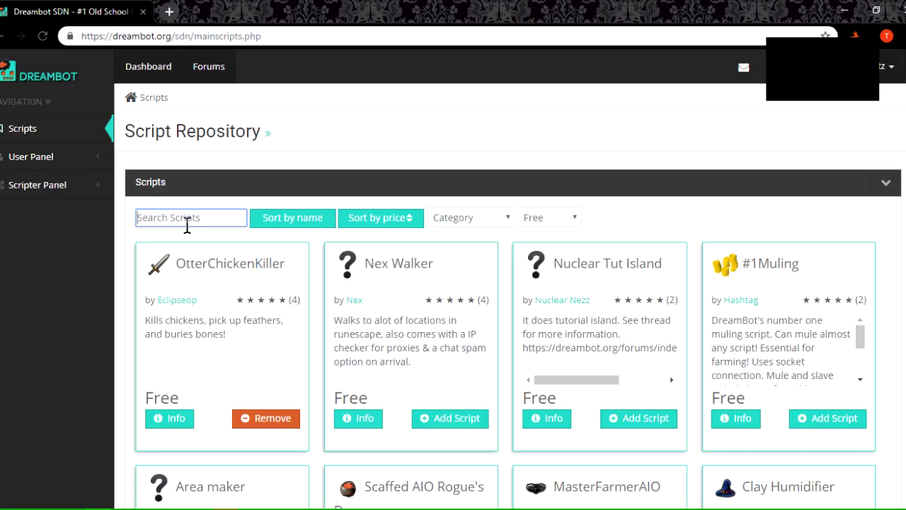
Step: Search the free scripts for "fishing" and add the Manly Fisher script
{"action": "type", "text": "fishing"}
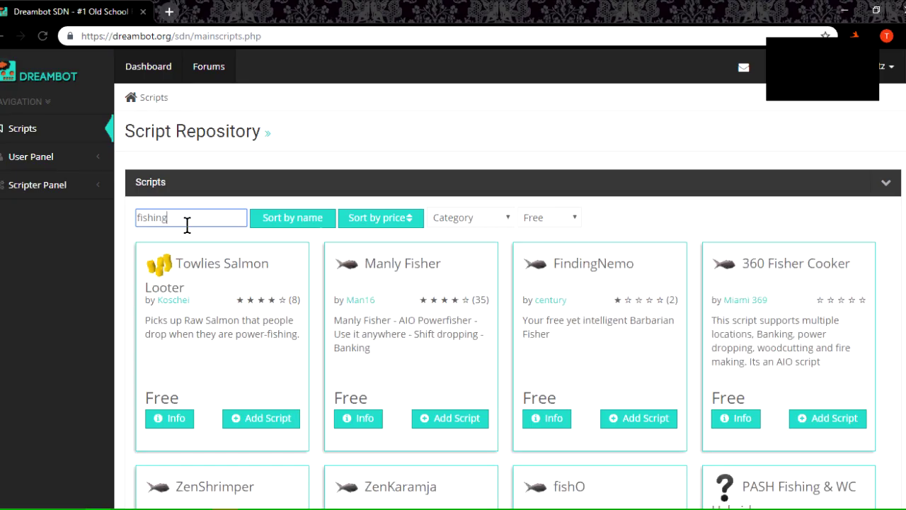
{"action": "scroll", "coordinate": [370, 259], "scroll_direction": "down", "scroll_amount": 1}
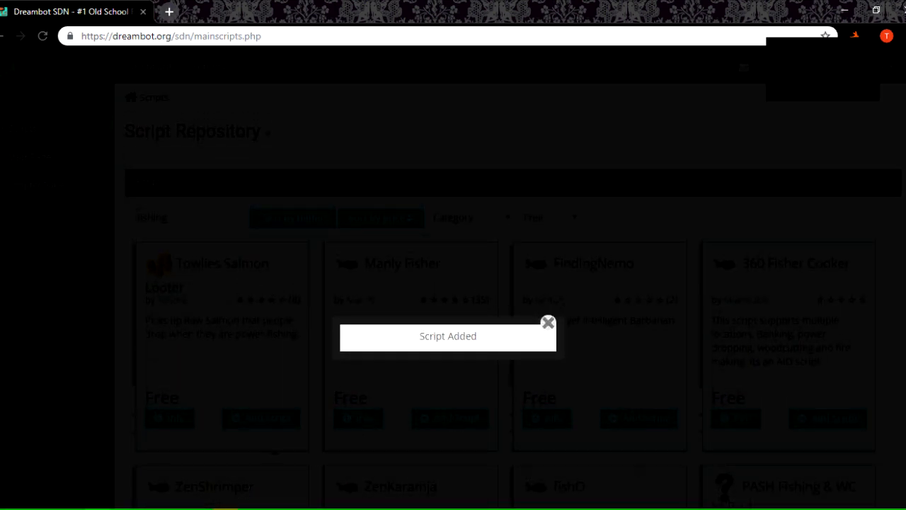
Step: Switch to the DreamBot client and log in to the game as an existing user
{"action": "left_click", "coordinate": [237, 506]}
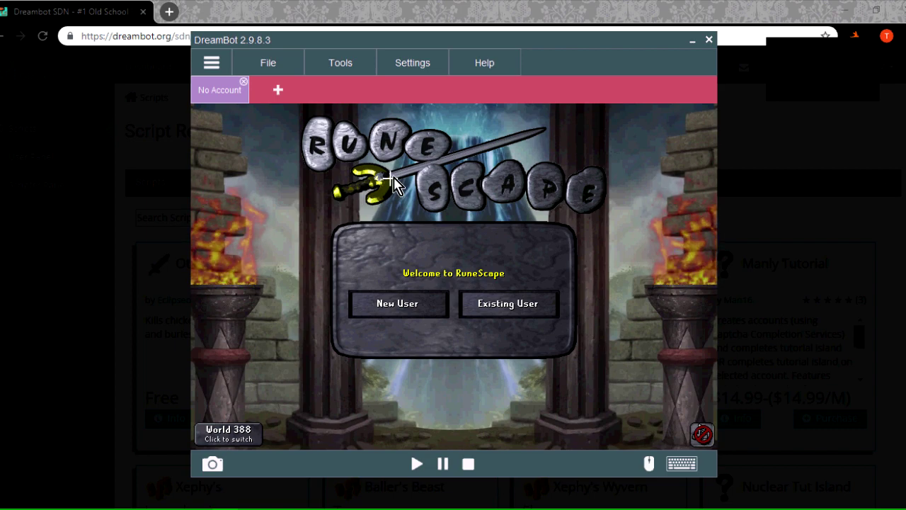
{"action": "left_click", "coordinate": [273, 65]}
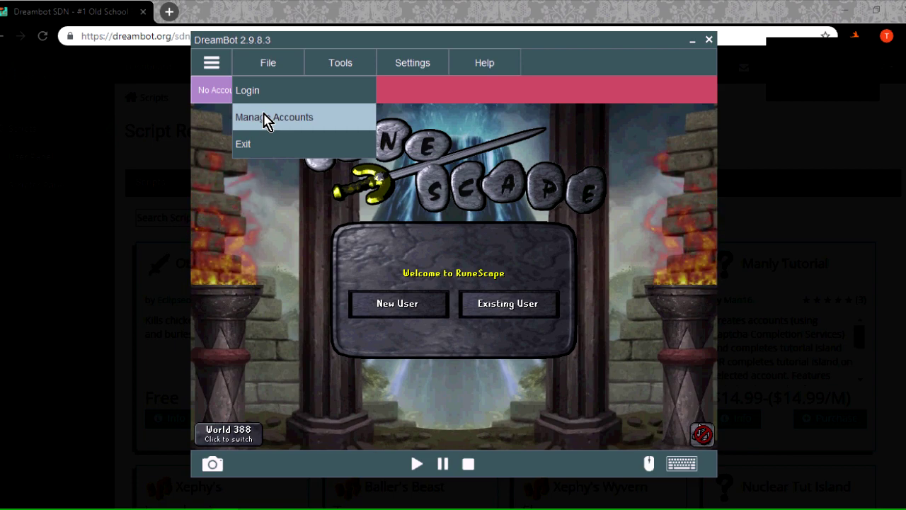
{"action": "left_click", "coordinate": [485, 339]}
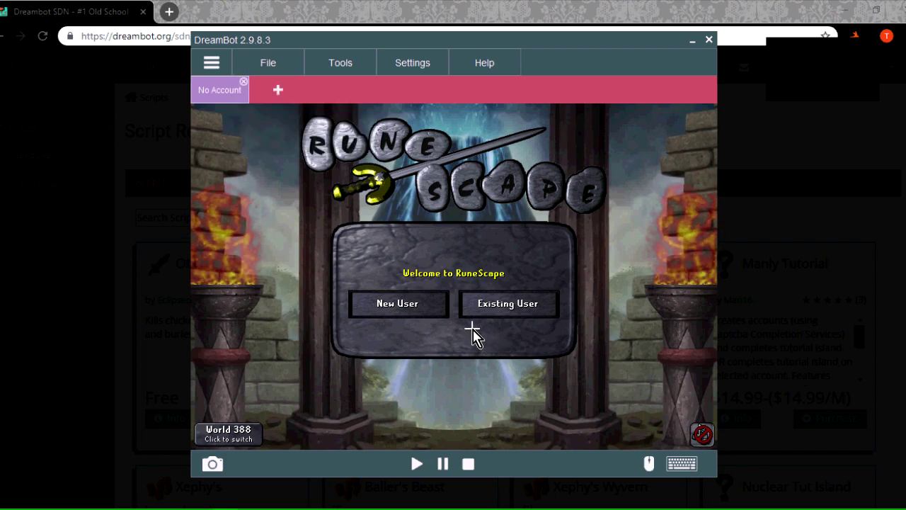
{"action": "left_click", "coordinate": [488, 311]}
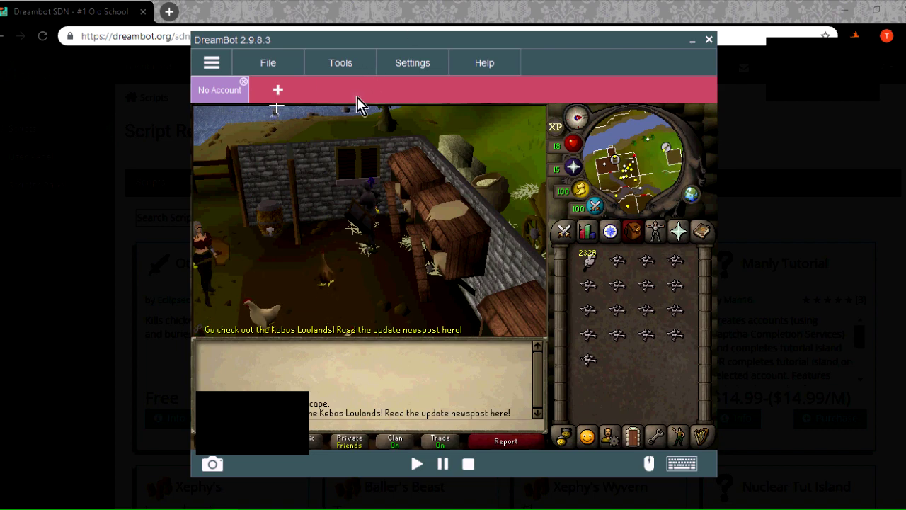
Step: Open the Script Manager in the DreamBot client
{"action": "left_click", "coordinate": [337, 65]}
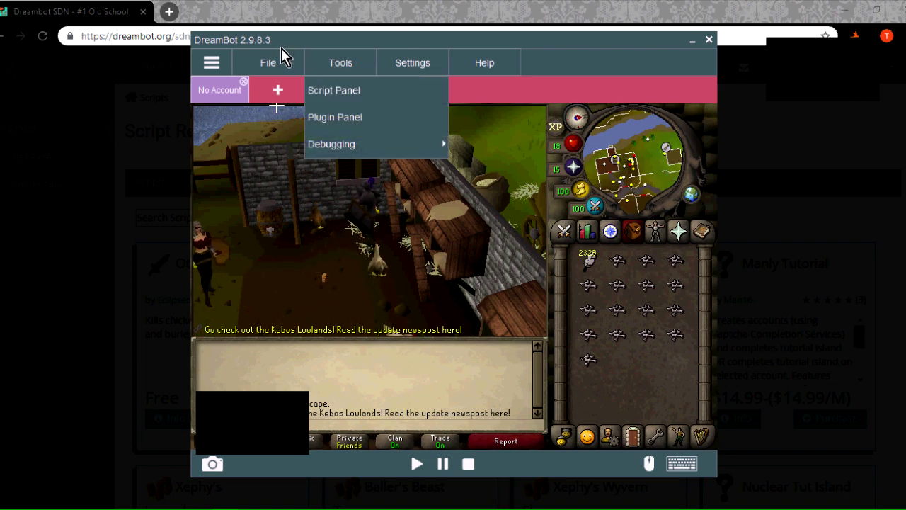
{"action": "left_click", "coordinate": [417, 464]}
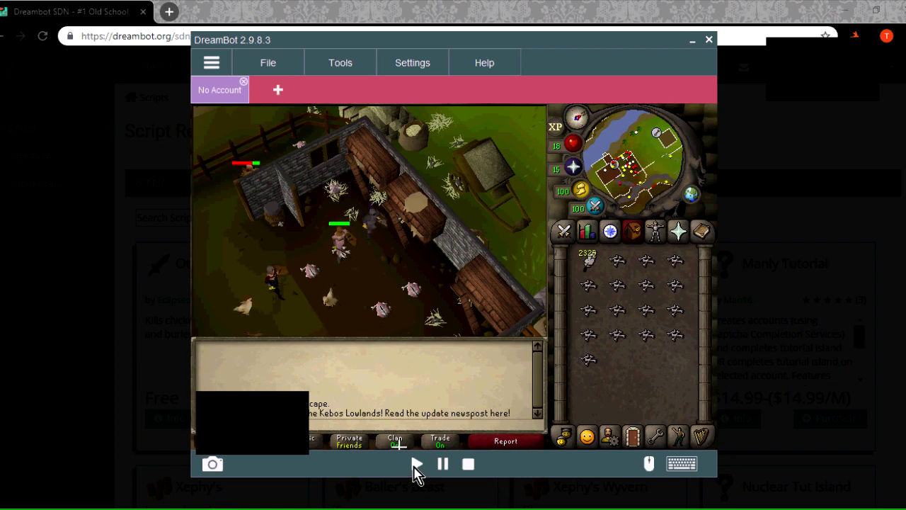
{"action": "left_click", "coordinate": [415, 464]}
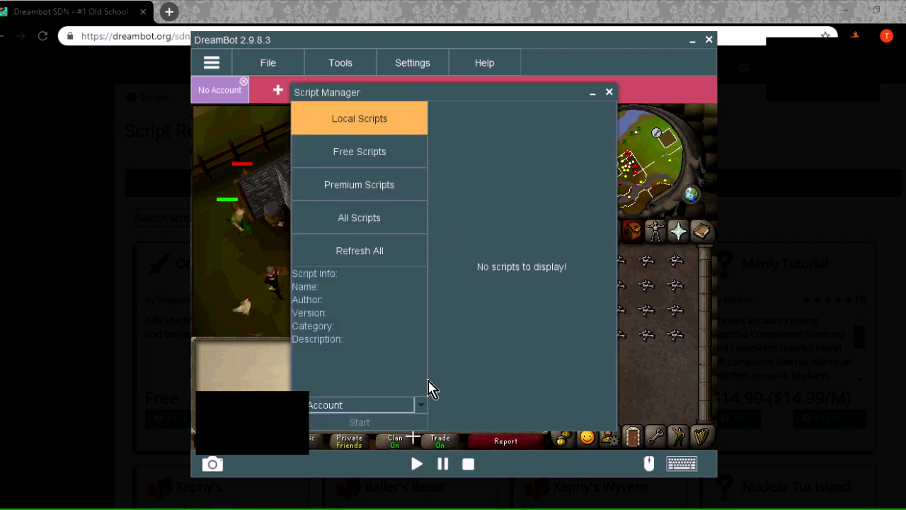
Step: Look through the free and local script lists and display all scripts
{"action": "left_click", "coordinate": [343, 152]}
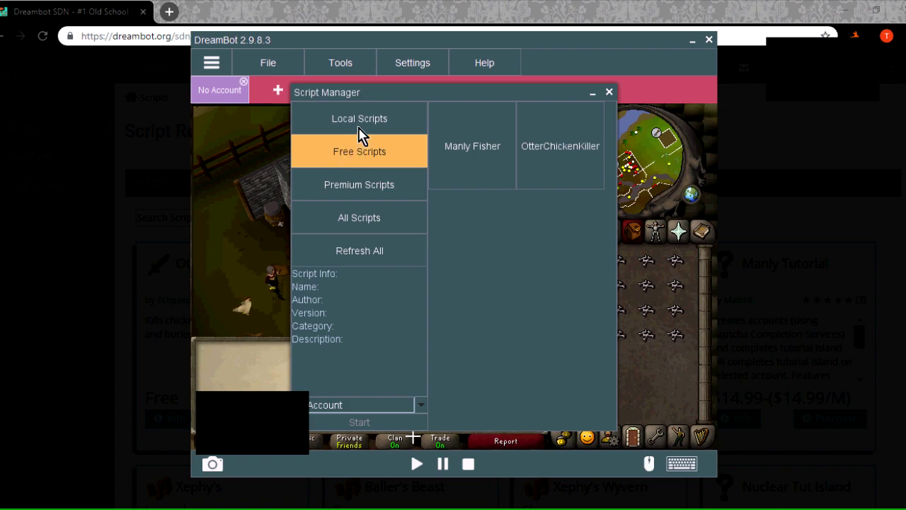
{"action": "left_click", "coordinate": [360, 132]}
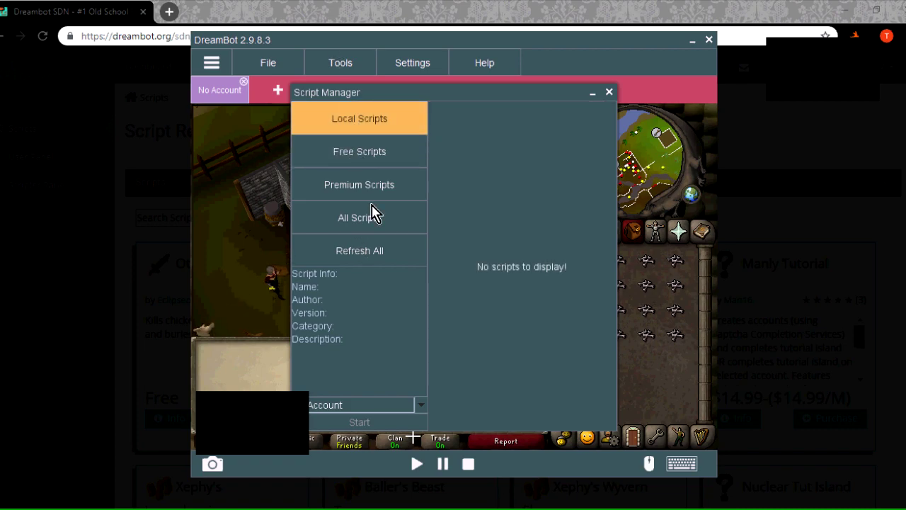
{"action": "left_click", "coordinate": [371, 224]}
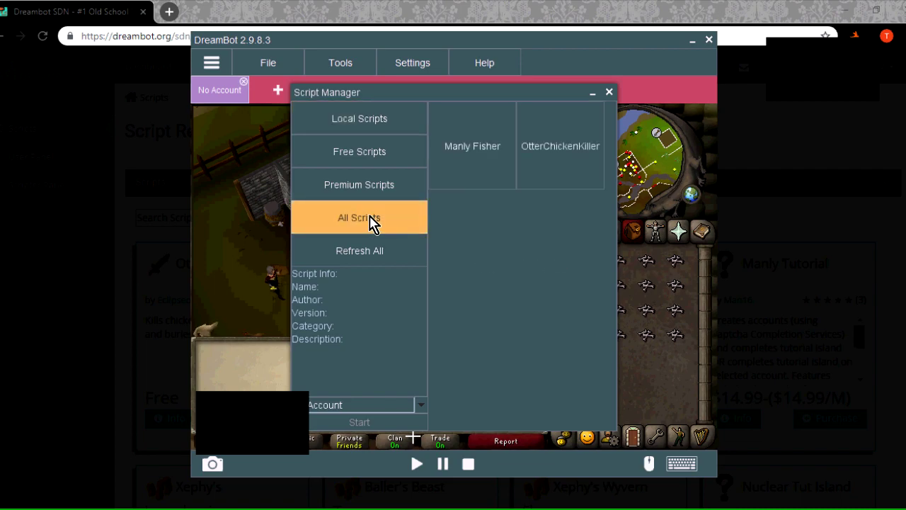
{"action": "left_click", "coordinate": [373, 161]}
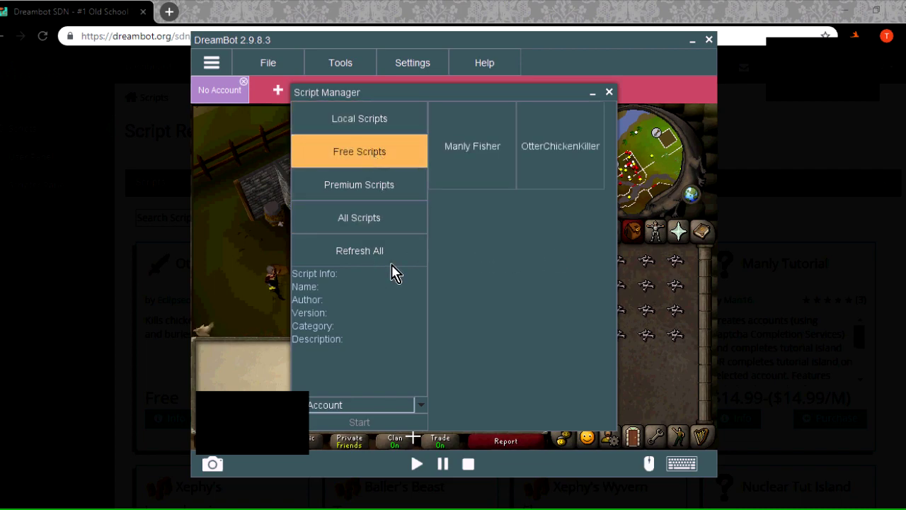
{"action": "left_click", "coordinate": [363, 220]}
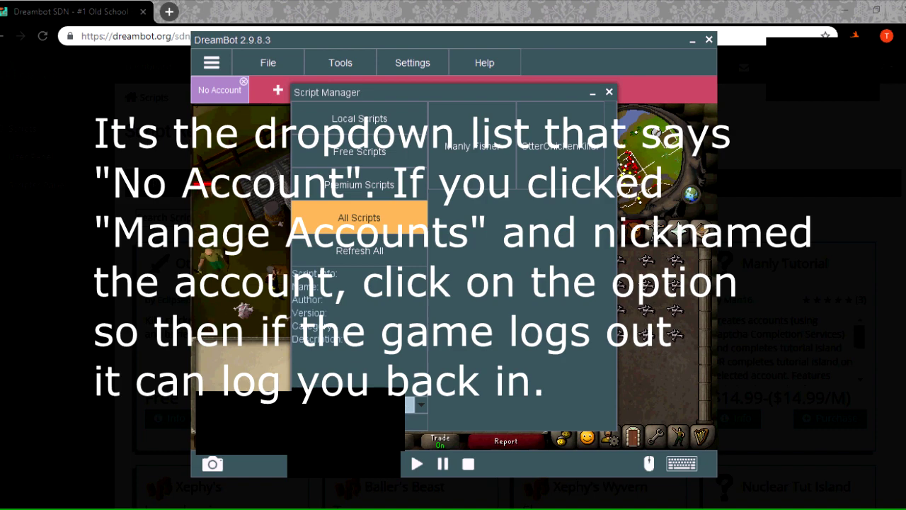
Step: Choose the saved account for automatic login and start the OtterChickenKiller script
{"action": "left_click", "coordinate": [420, 404]}
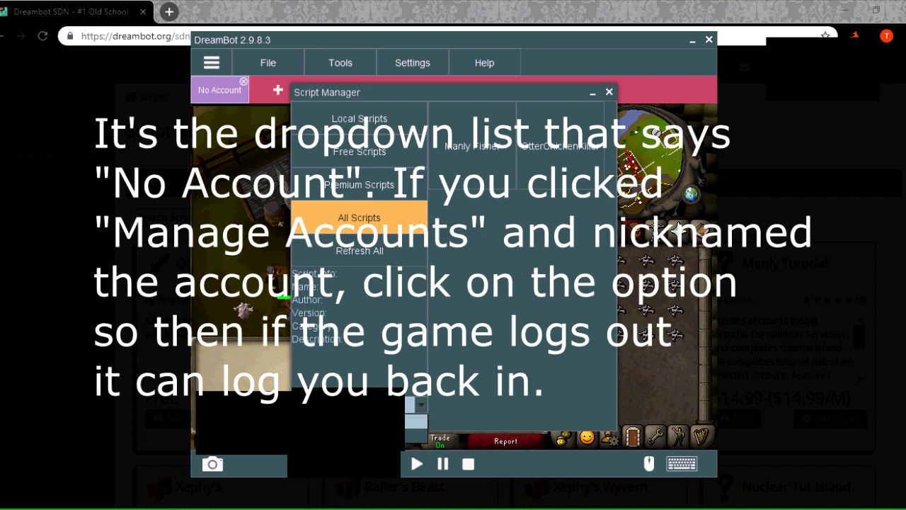
{"action": "left_click", "coordinate": [560, 163]}
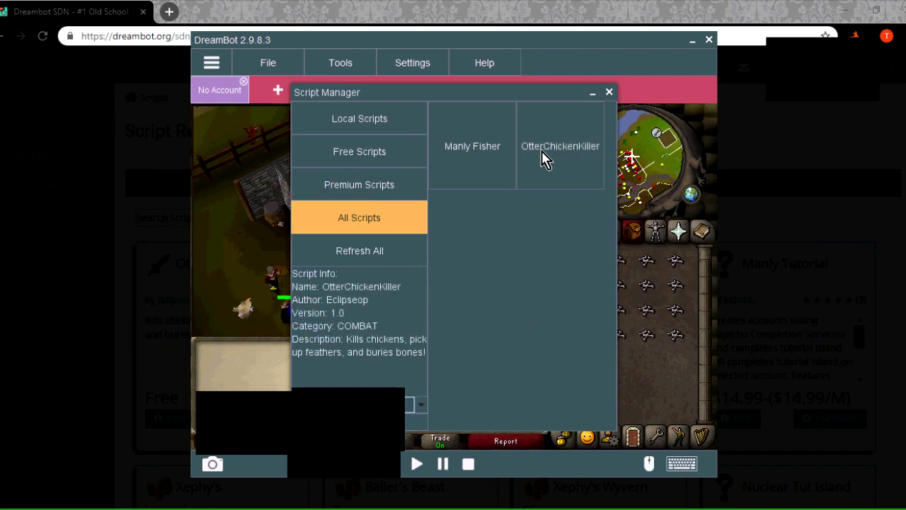
{"action": "left_click", "coordinate": [560, 150]}
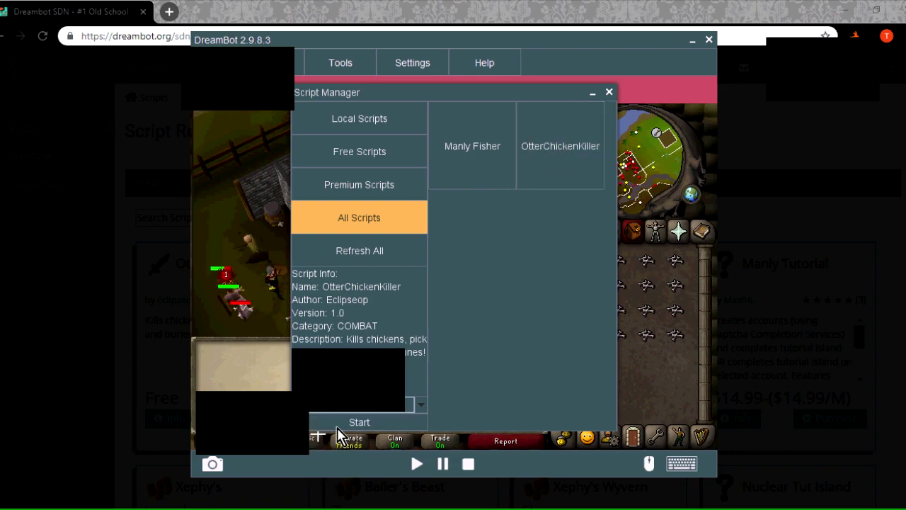
{"action": "left_click", "coordinate": [359, 422]}
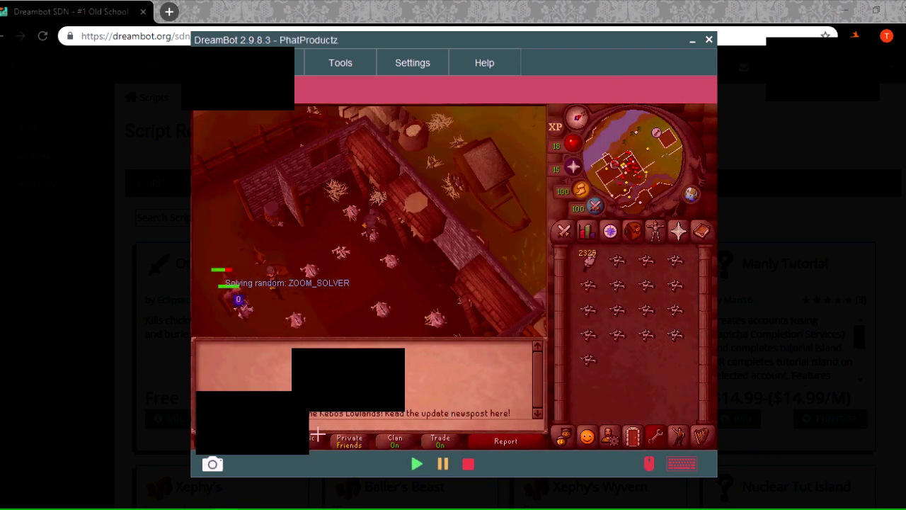